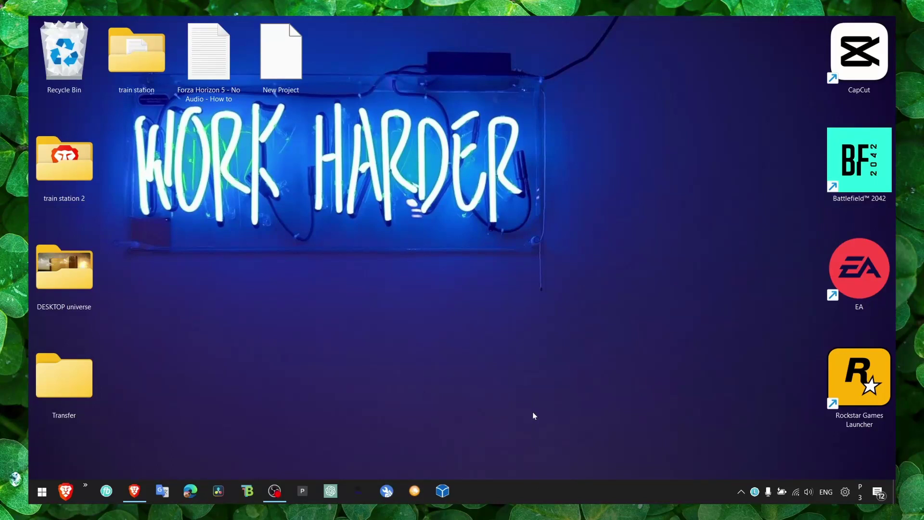
Move the Battlefield 2042 shortcut to mid-desktop and back, then box-select and deselect the top icons.
left_click_drag(861, 162, 433, 268)
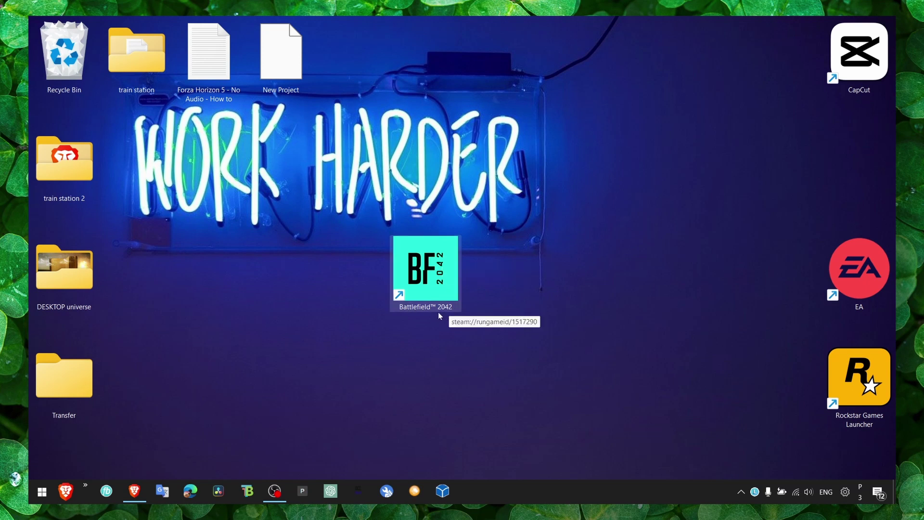
left_click_drag(428, 270, 825, 166)
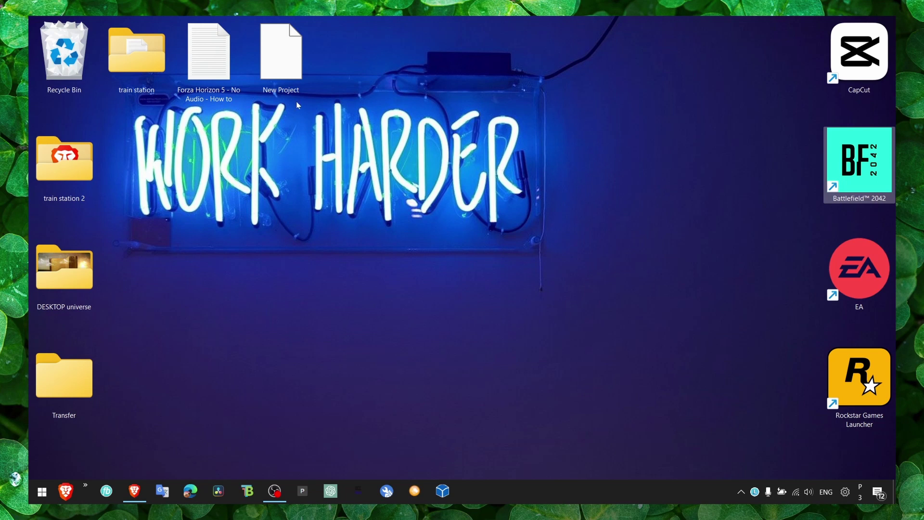
left_click_drag(301, 104, 138, 119)
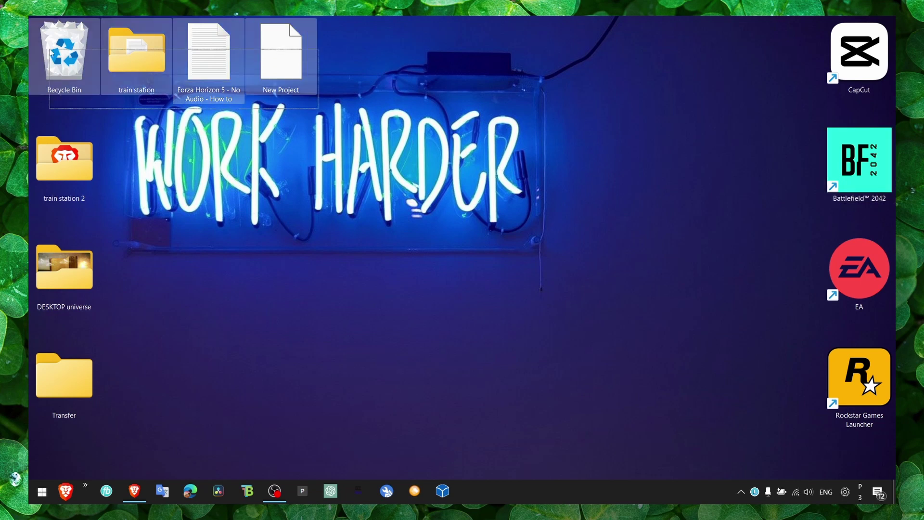
left_click(138, 119)
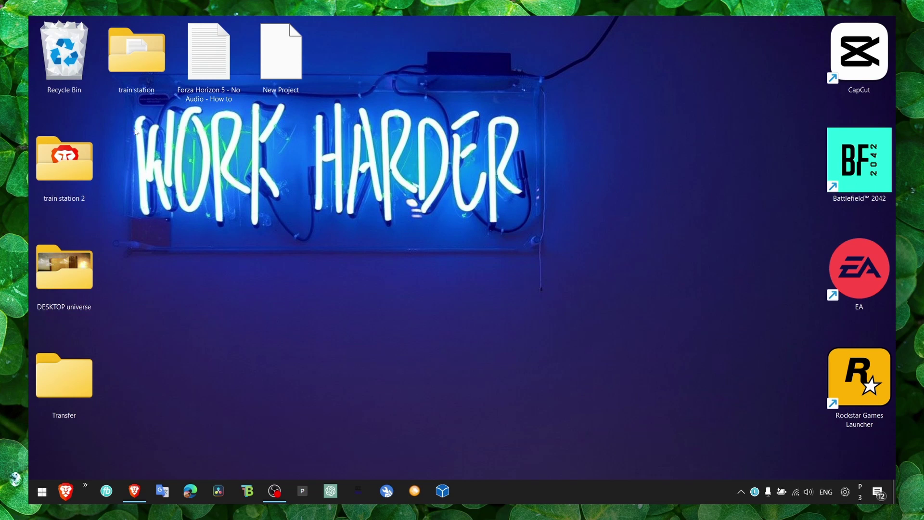
Search 'windows update' to reach the Windows Update page, maximize Settings, then minimize it.
key("super")
type("windows update")
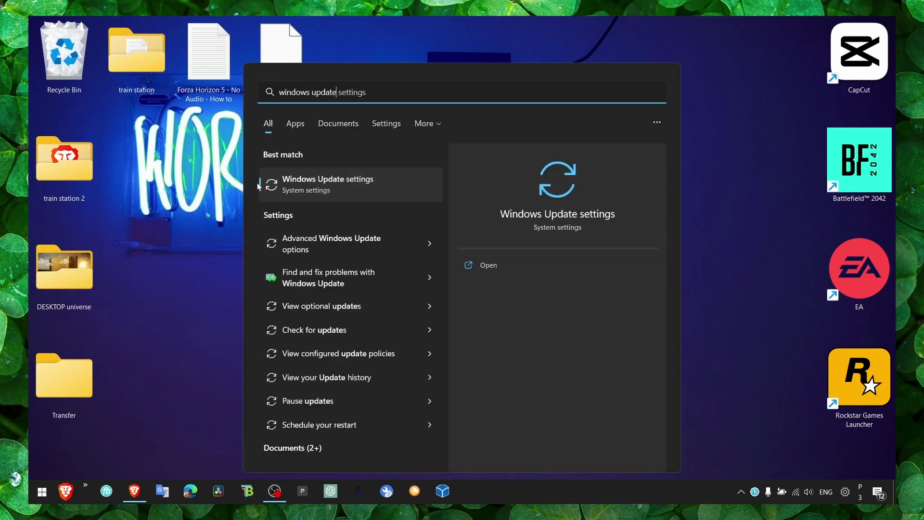
key("Return")
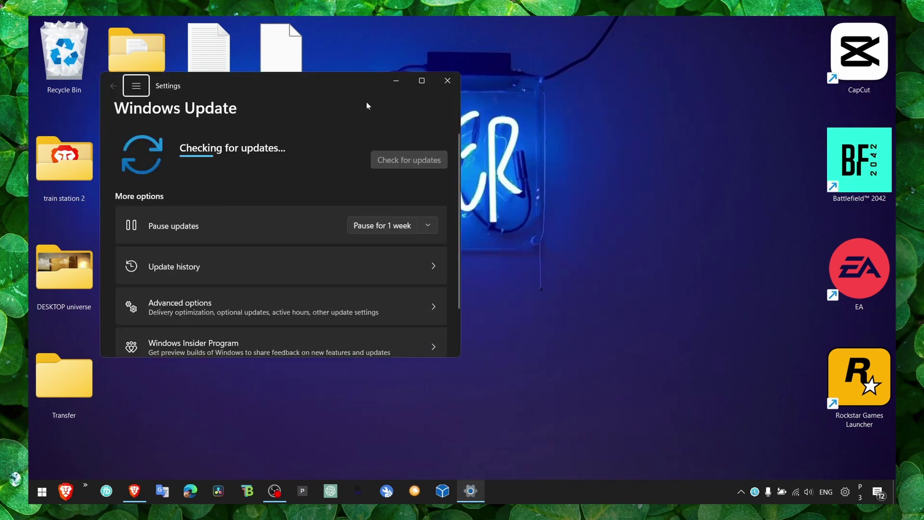
double_click(409, 87)
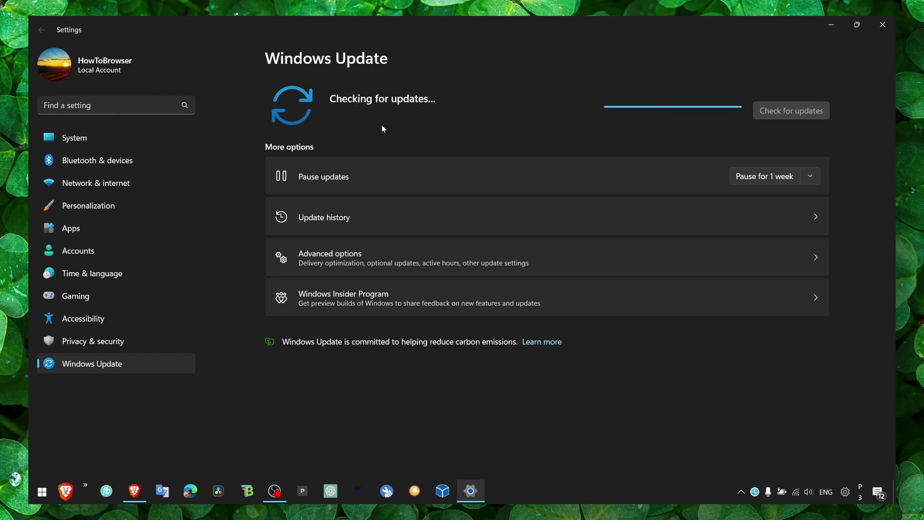
left_click(826, 19)
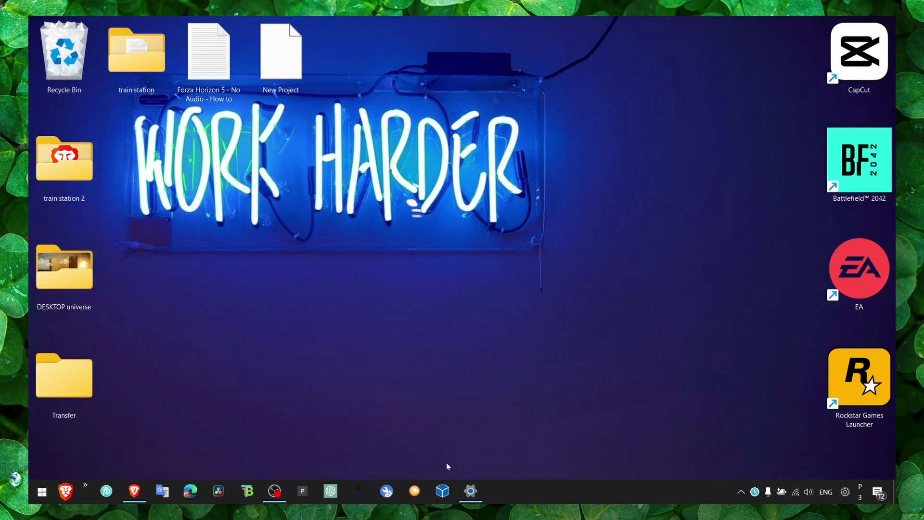
Tick the Logitech USB driver under Advanced options > Optional updates > Driver updates.
mouse_move(470, 491)
left_click(469, 449)
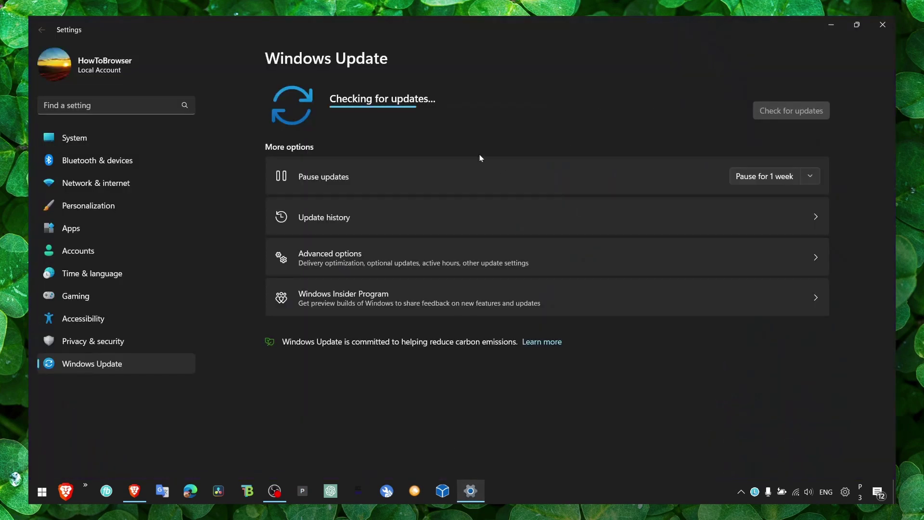
left_click(323, 261)
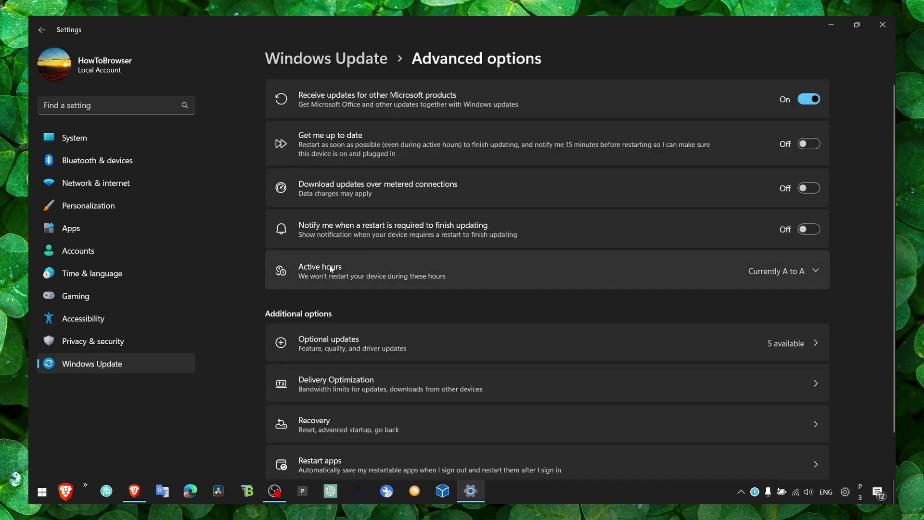
scroll(333, 288, "down", 1)
left_click(373, 323)
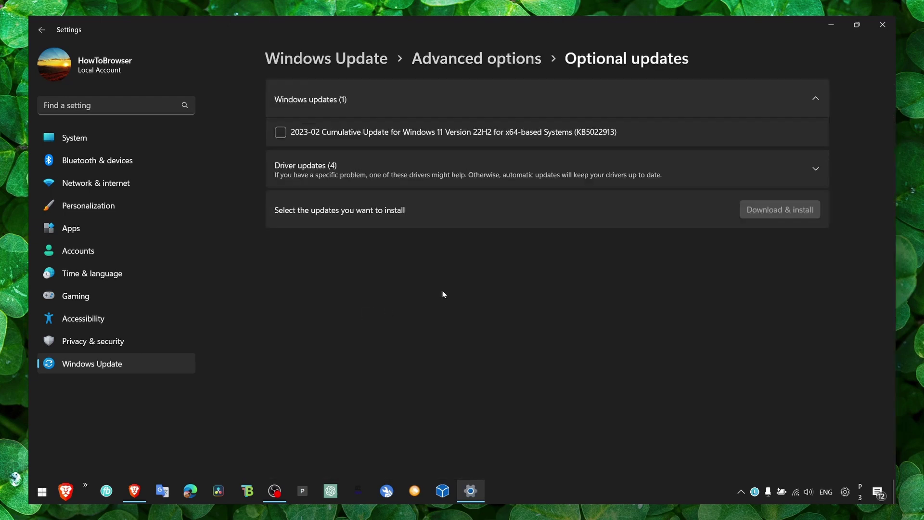
left_click(336, 172)
left_click(280, 202)
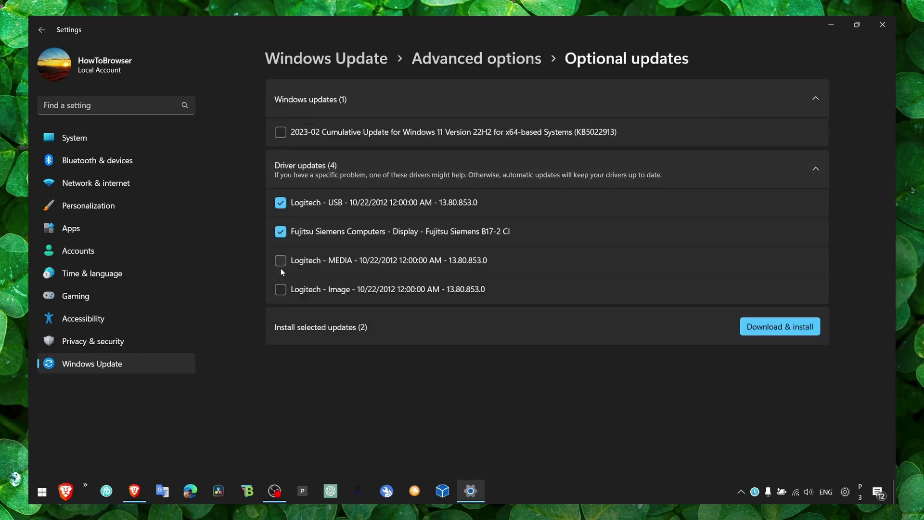
Close Settings, briefly show and hide Convertcase, and dismiss the Glassbrick notification.
left_click(882, 24)
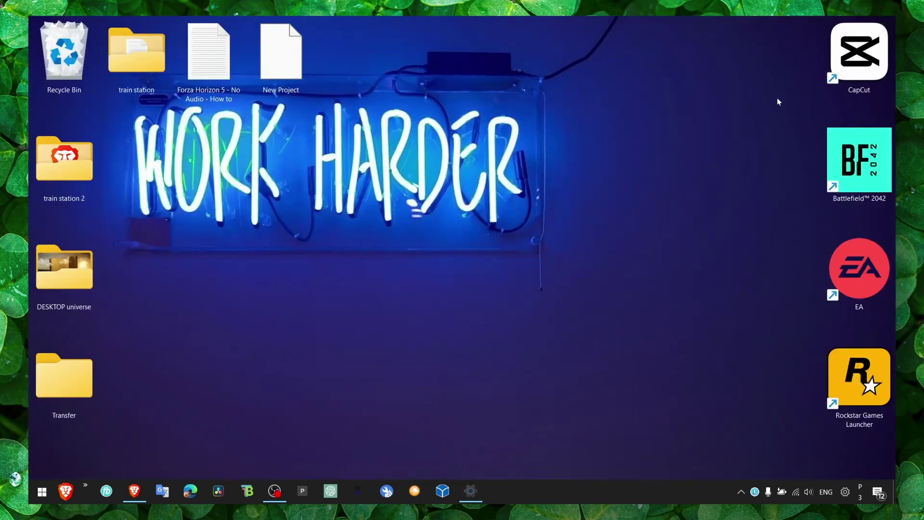
left_click(414, 490)
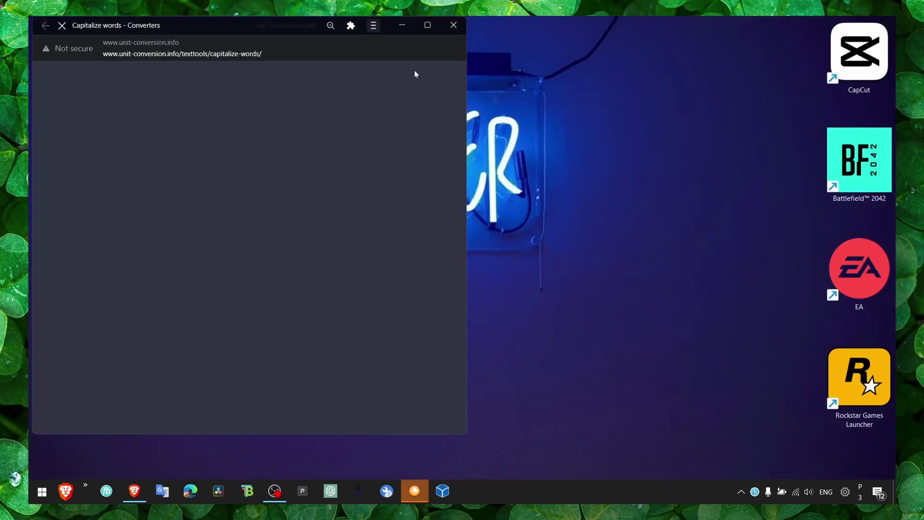
left_click(414, 24)
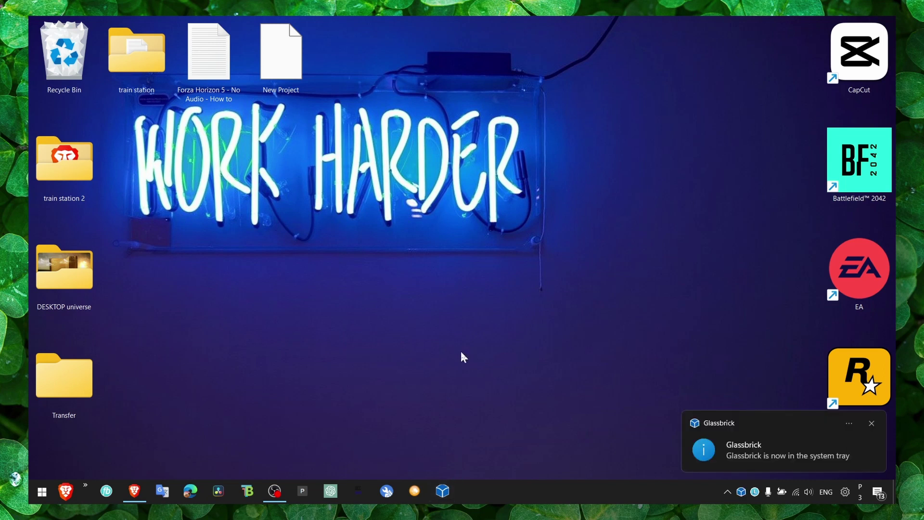
left_click(871, 423)
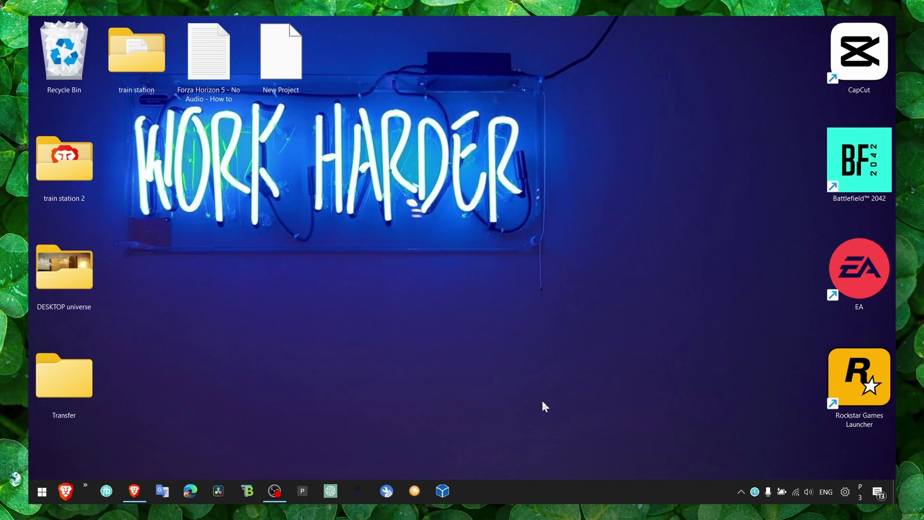
In Brave, cycle through the GeForce, AMD, DirectX, Intel and Visual C++ Redistributable tabs.
key("alt+Tab")
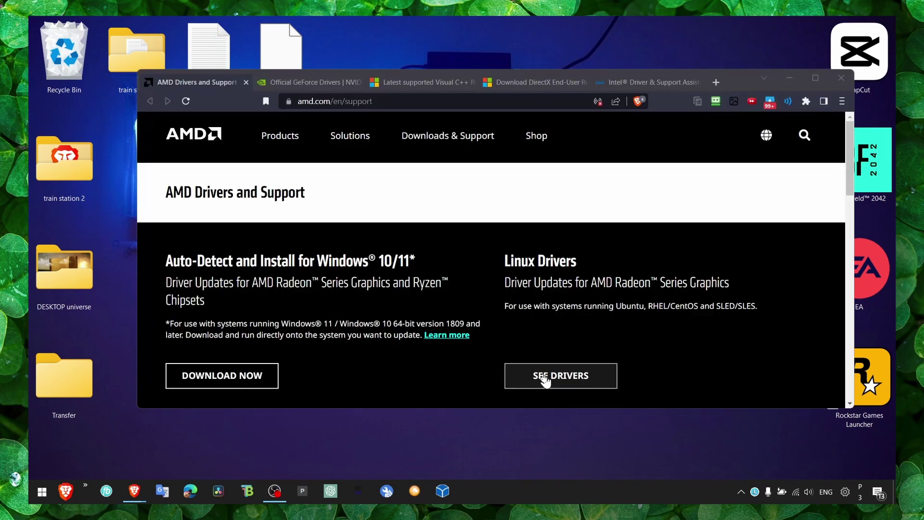
left_click(329, 84)
mouse_move(336, 152)
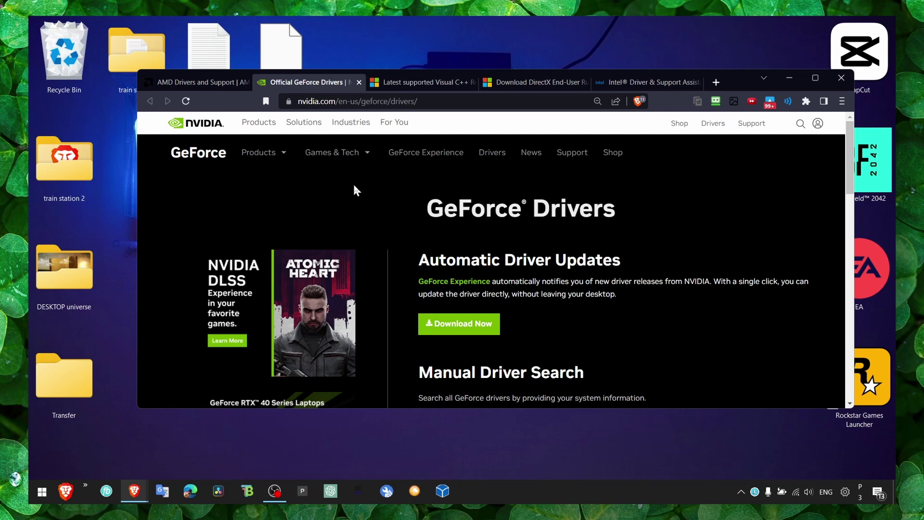
left_click(170, 79)
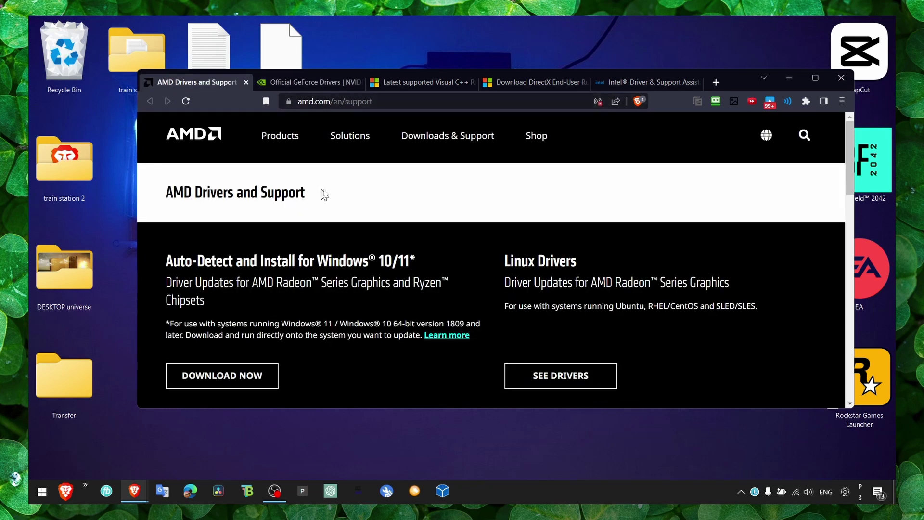
left_click(558, 86)
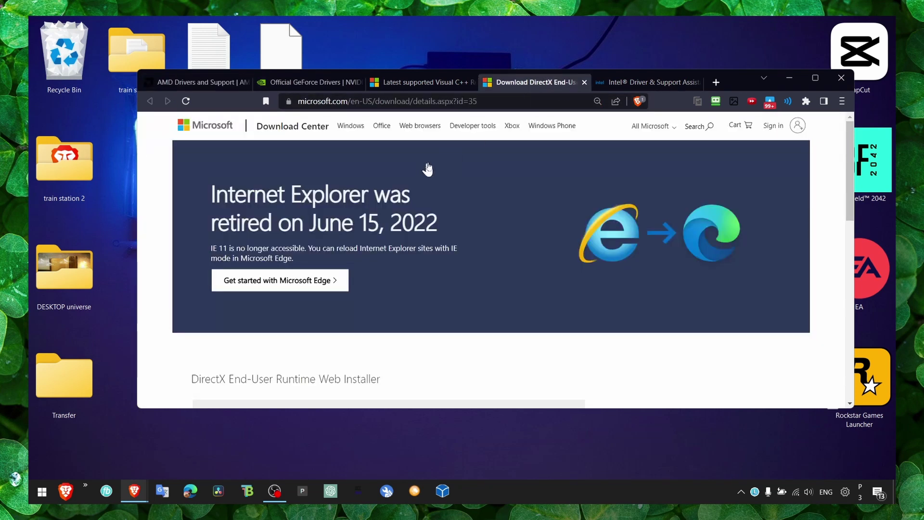
left_click(629, 84)
left_click(202, 85)
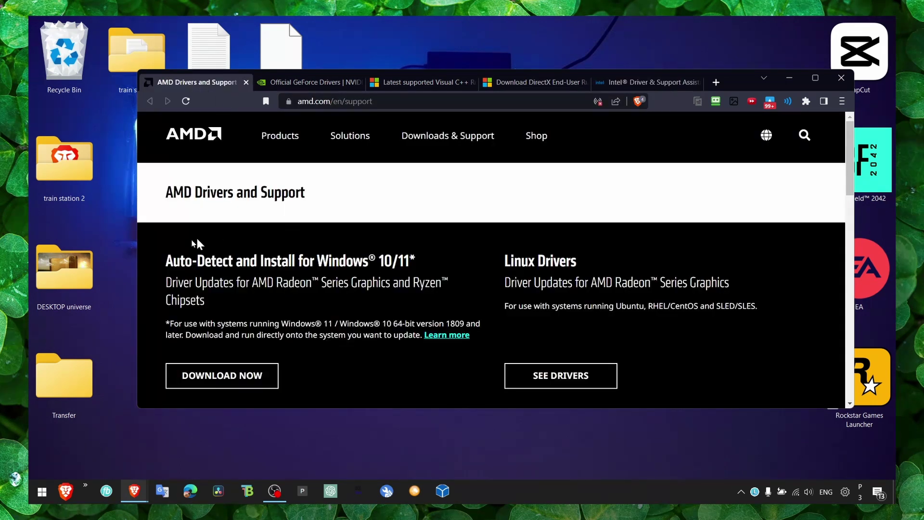
left_click(646, 80)
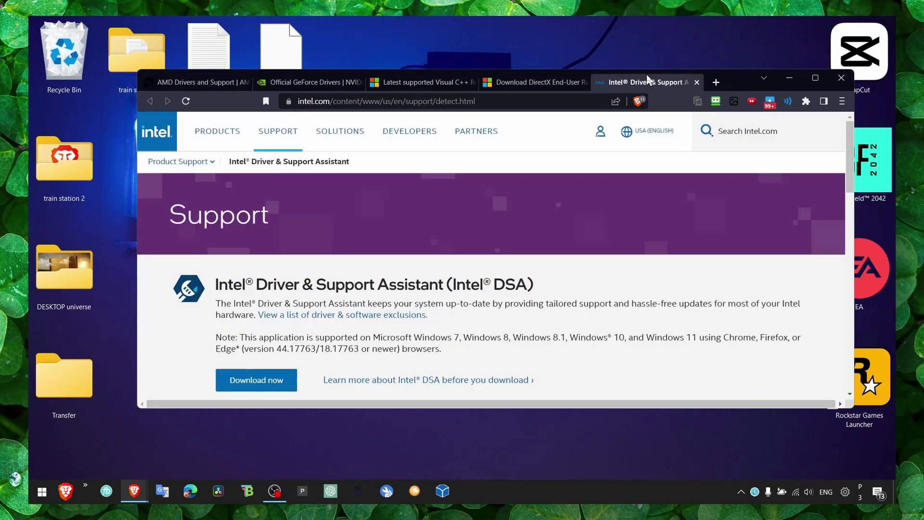
left_click(510, 84)
left_click(434, 83)
left_click(486, 85)
Download the x64 Visual C++ Redistributable and save VC_redist.x64 (6).exe to Downloads.
left_click(437, 85)
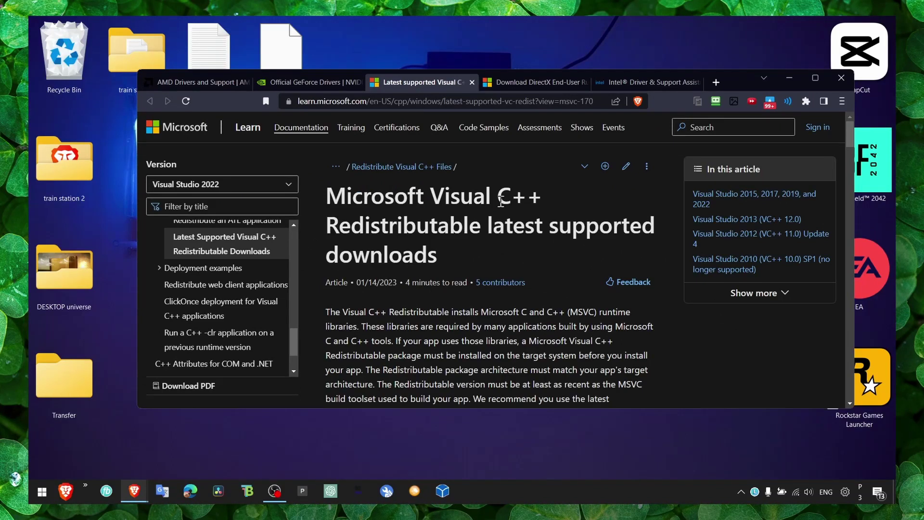
scroll(487, 208, "down", 3)
scroll(486, 207, "down", 4)
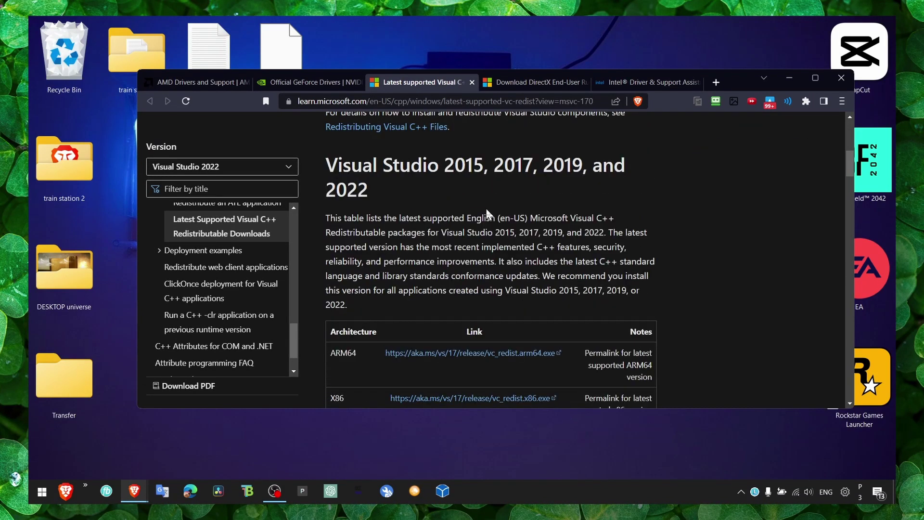
scroll(486, 207, "down", 1)
scroll(487, 207, "down", 1)
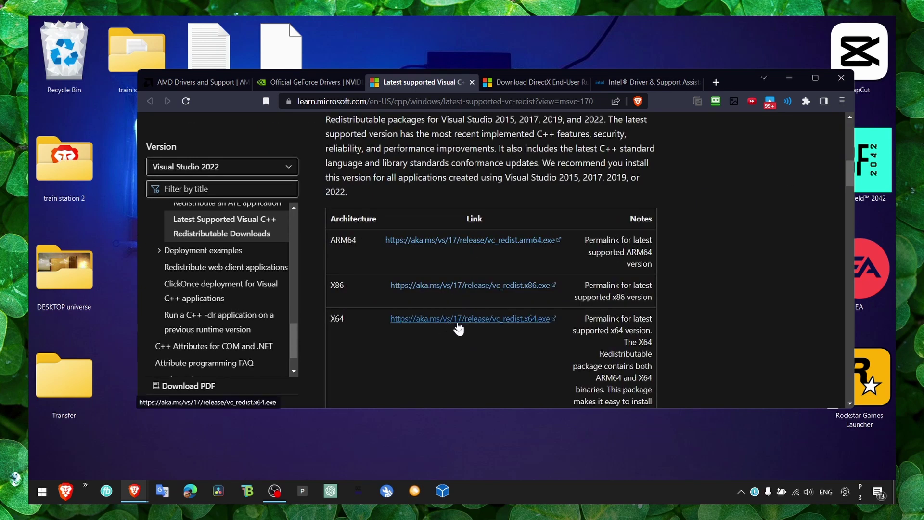
left_click(455, 319)
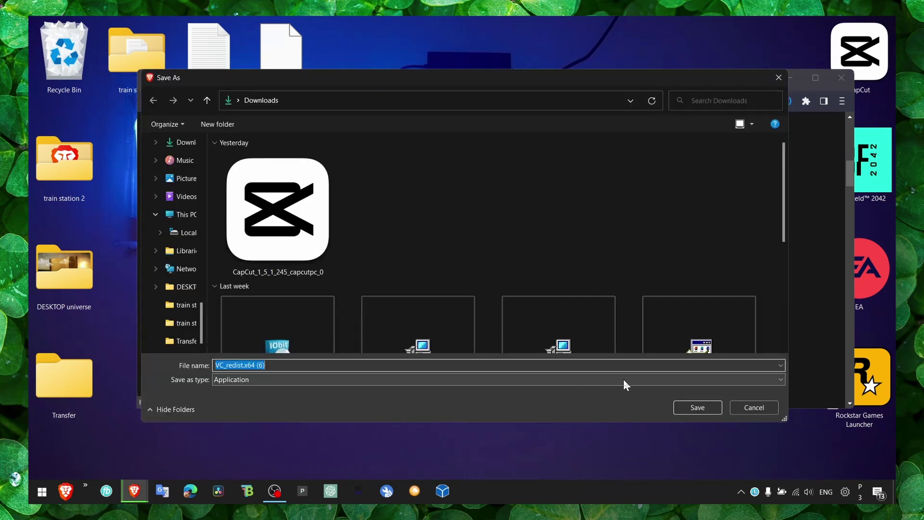
left_click(688, 407)
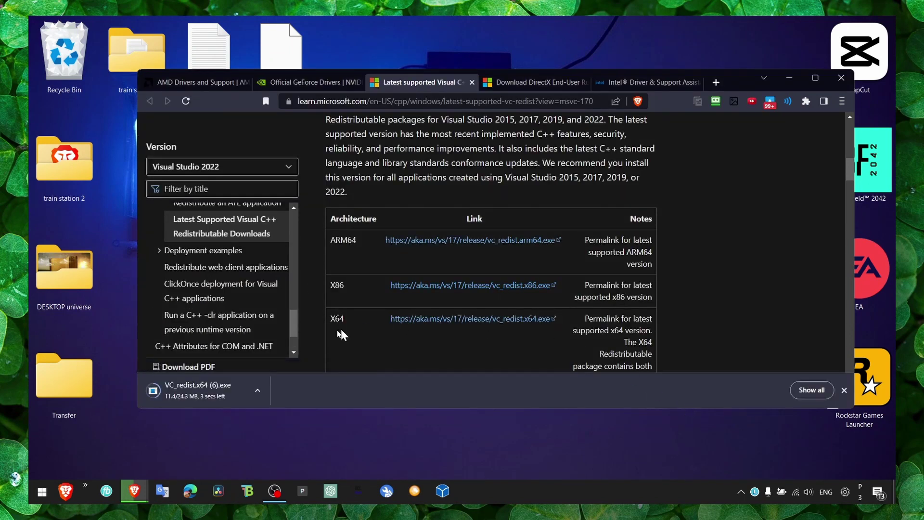
Download the DirectX End-User Runtime web installer and save it to Downloads.
left_click(513, 90)
scroll(405, 293, "down", 5)
scroll(258, 275, "up", 4)
scroll(255, 242, "down", 4)
scroll(255, 242, "up", 1)
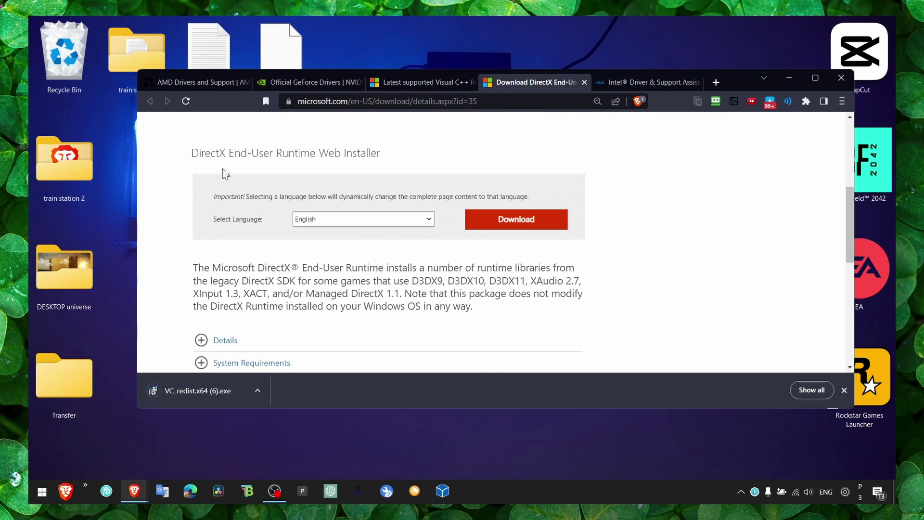
left_click(503, 224)
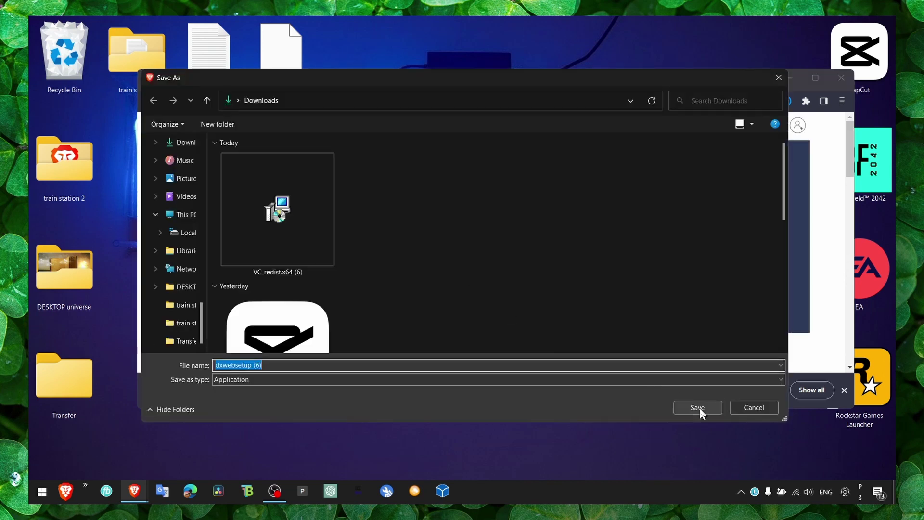
left_click(698, 407)
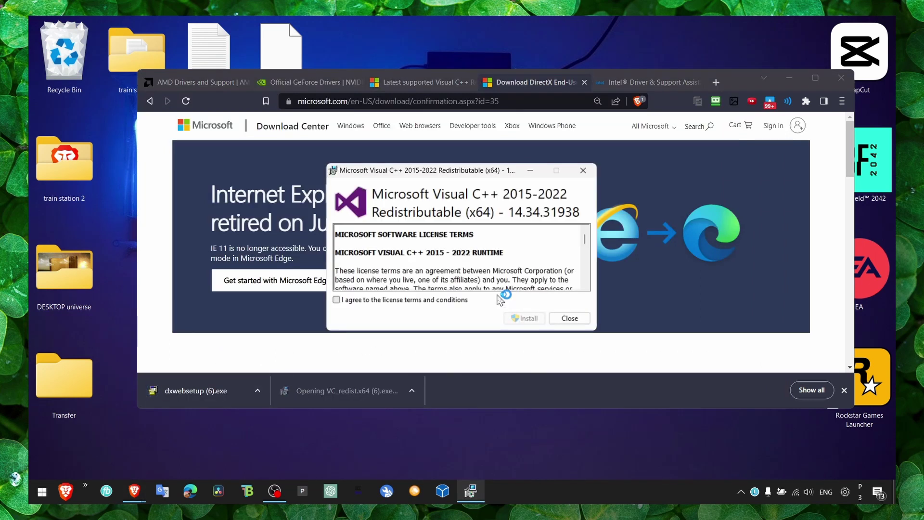
Accept the Visual C++ license, then cancel and confirm cancelling its installation.
left_click(371, 300)
left_click(573, 318)
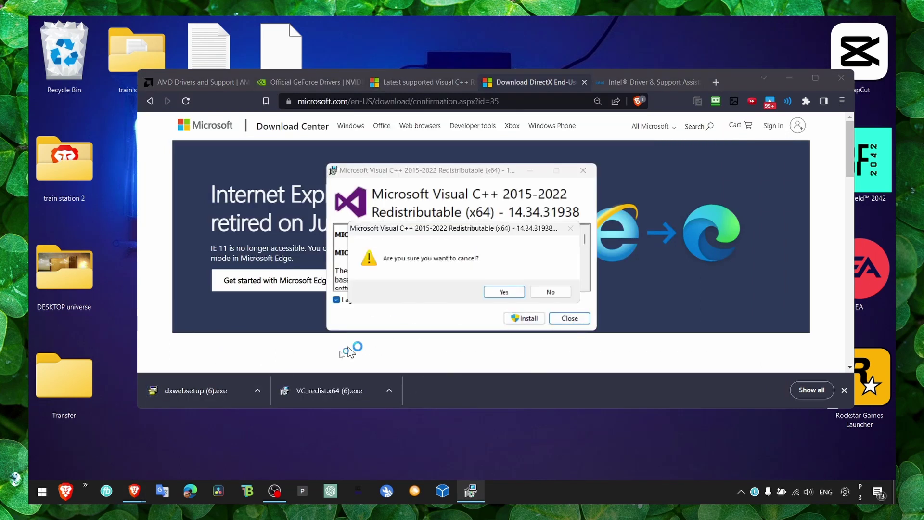
left_click(500, 297)
Run dxwebsetup, untick the Bing Bar option and continue the DirectX setup.
left_click(183, 392)
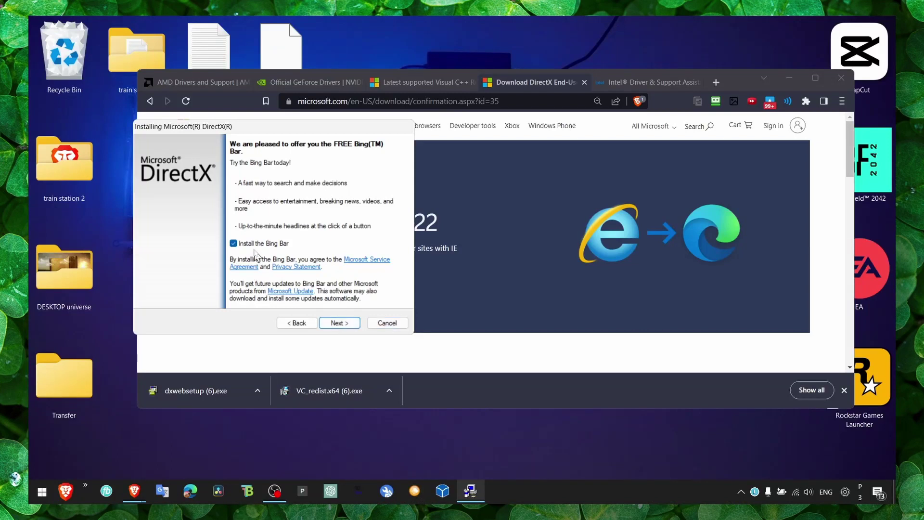
left_click(255, 245)
left_click(391, 327)
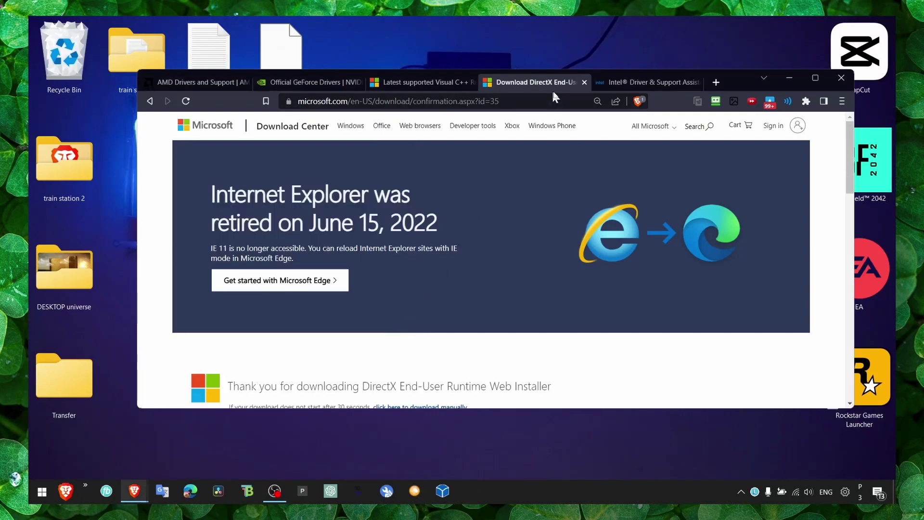
left_click(307, 82)
Launch GeForce Experience and confirm Game Ready Driver 531.18 is listed on the Drivers tab.
left_click_drag(421, 209, 606, 210)
left_click(517, 209)
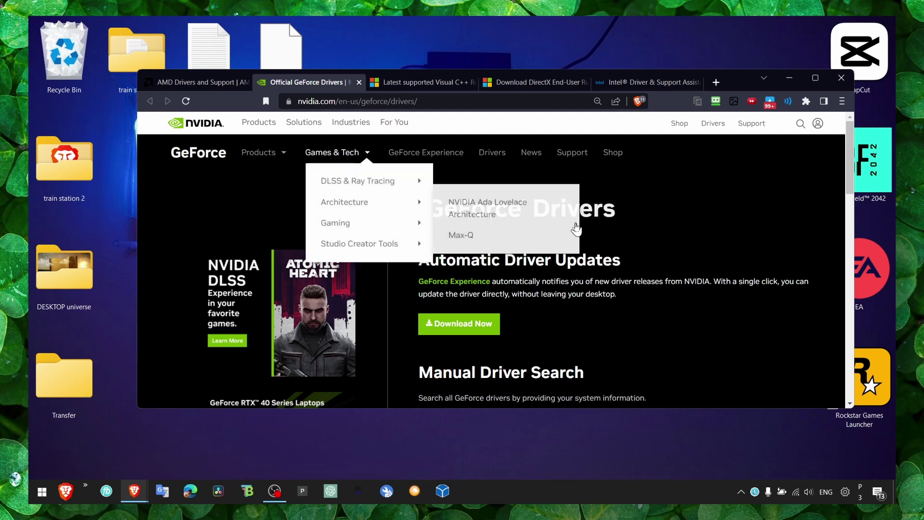
key("super")
type("geo")
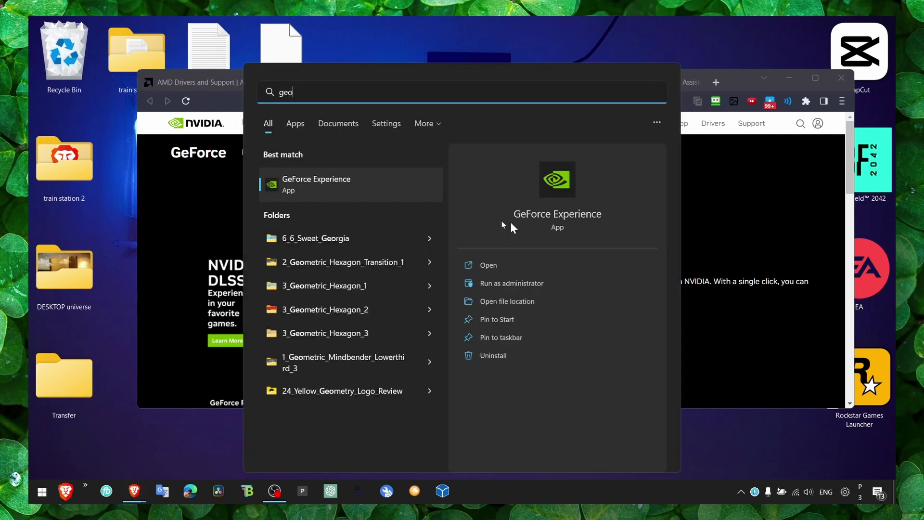
key("Escape")
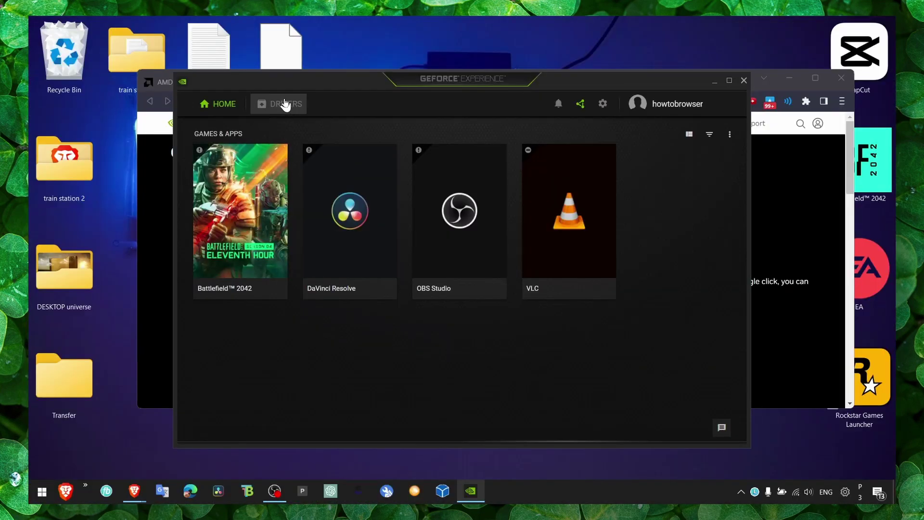
left_click(452, 208)
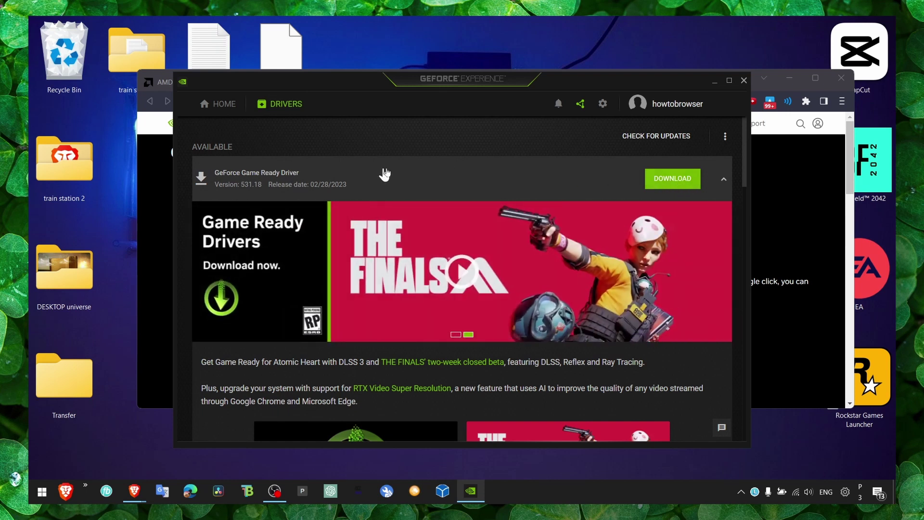
left_click(724, 137)
left_click(470, 151)
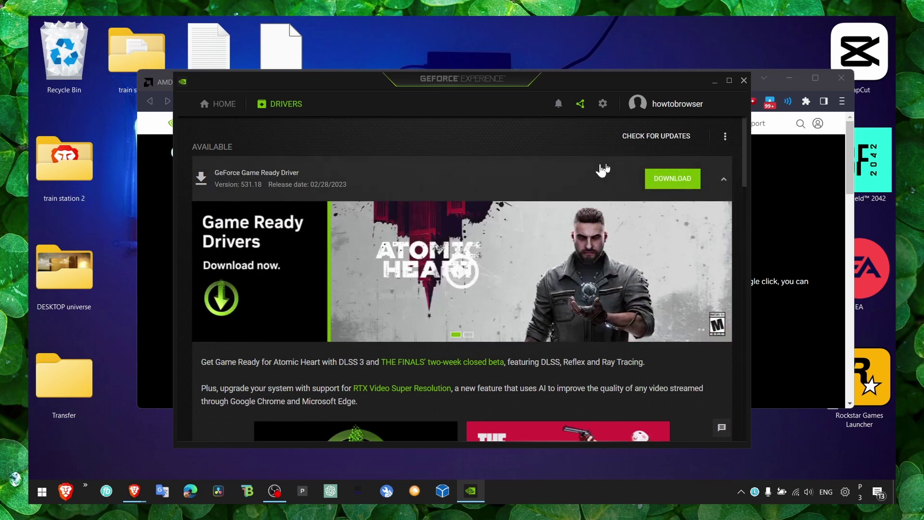
Open Battlefield 2042's details, slide optimization to Performance, then cancel the custom settings.
left_click(217, 104)
mouse_move(240, 216)
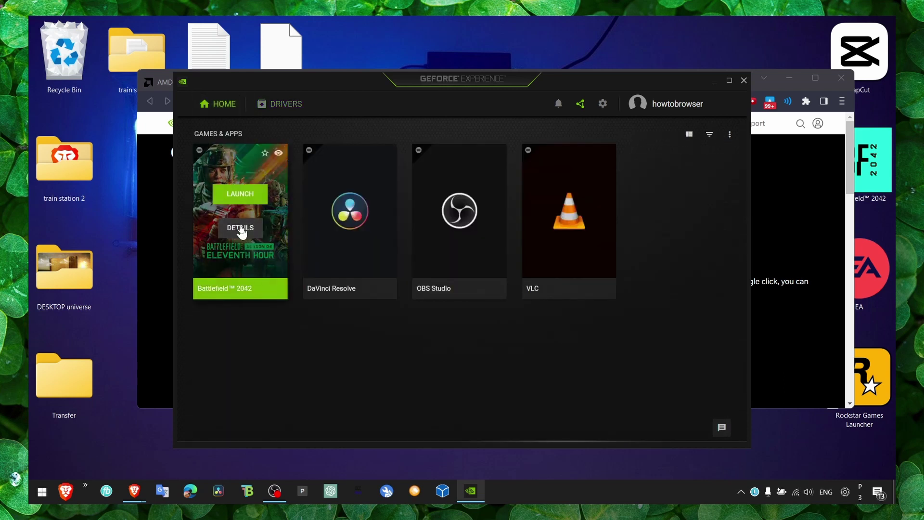
left_click(240, 228)
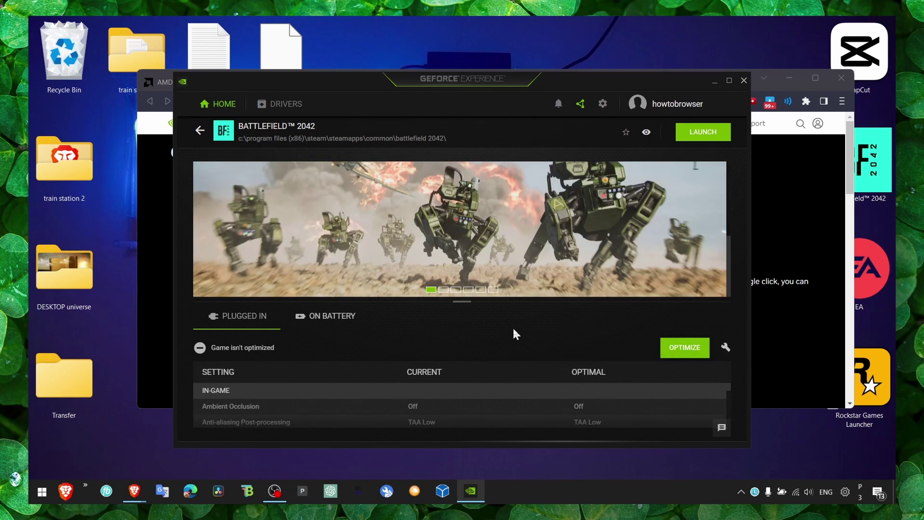
left_click(728, 81)
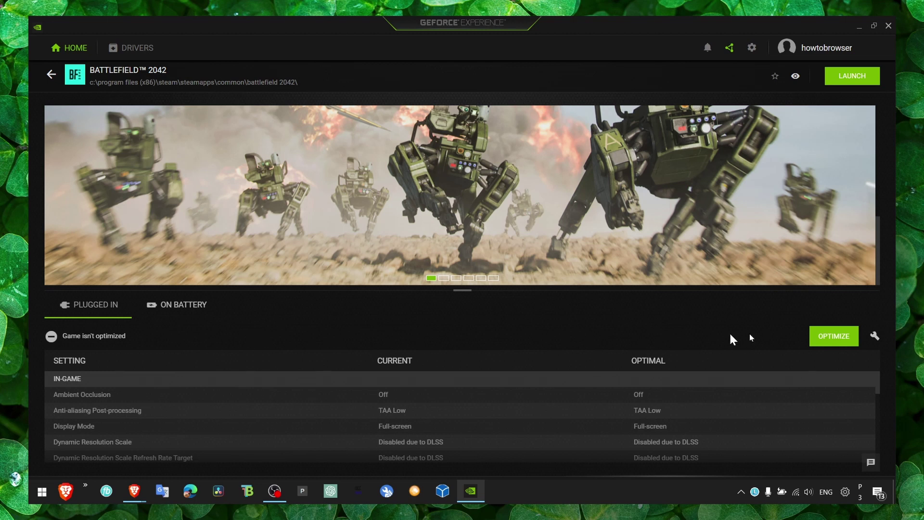
left_click(874, 335)
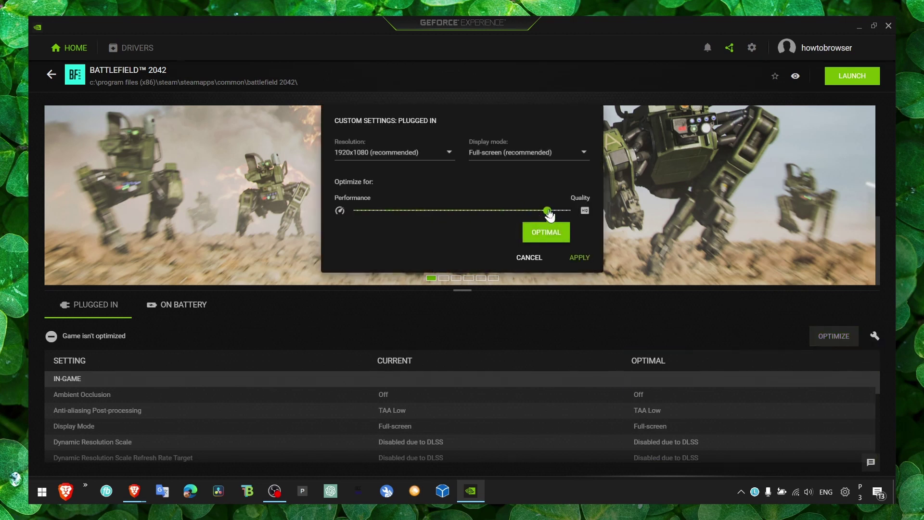
left_click_drag(548, 211, 349, 212)
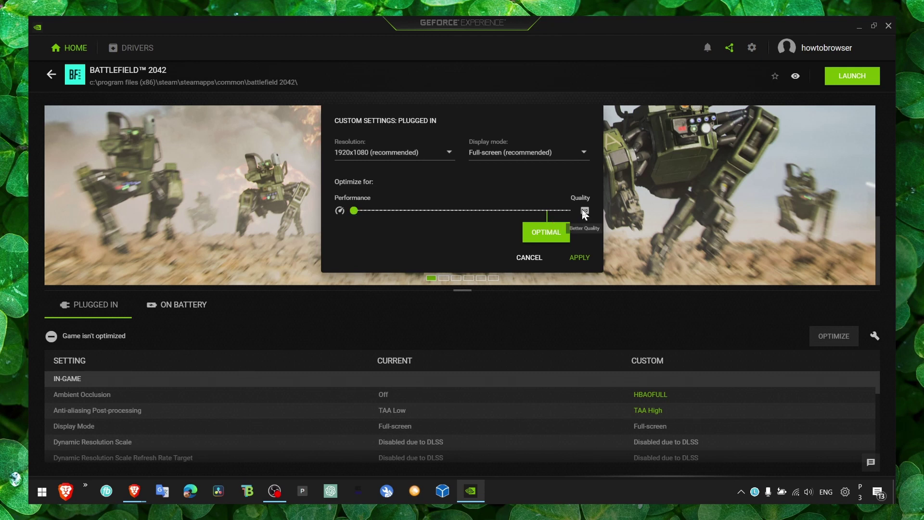
left_click(529, 257)
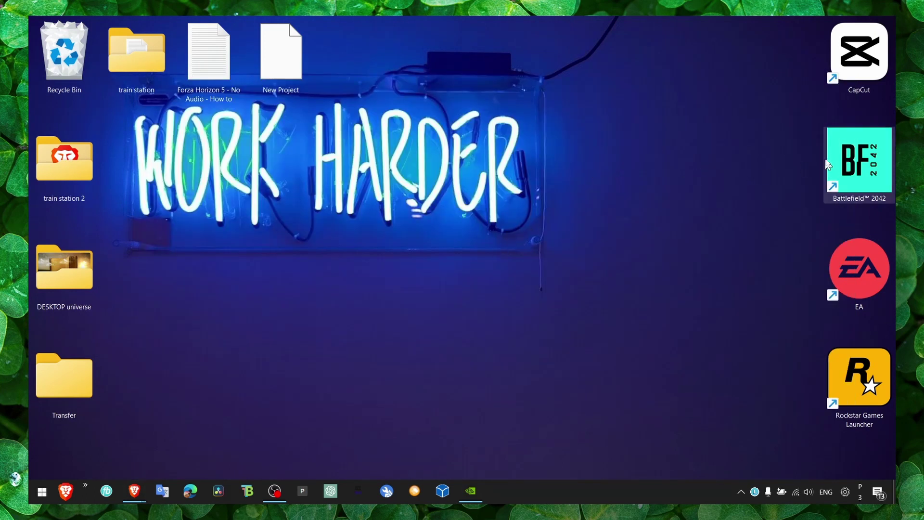
Open and close the Battlefield 2042 shortcut's properties twice.
right_click(829, 160)
left_click(789, 336)
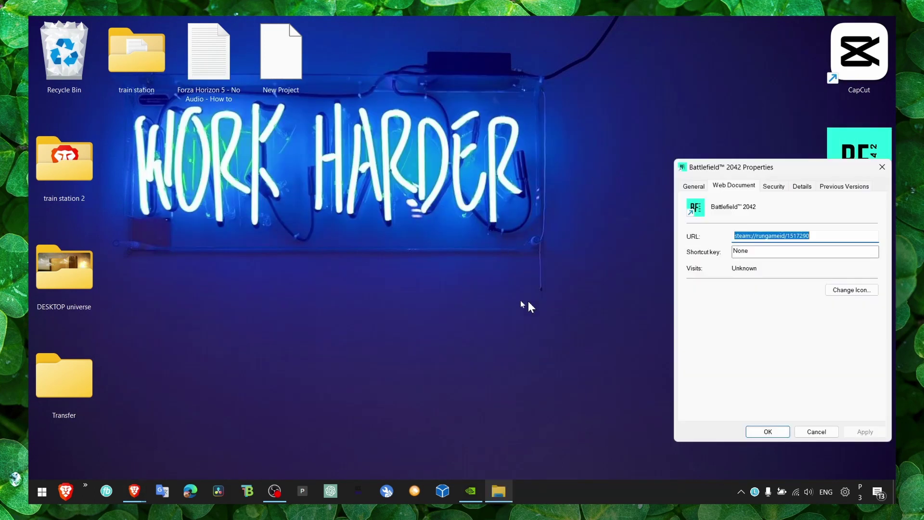
left_click(883, 165)
right_click(860, 160)
left_click(795, 330)
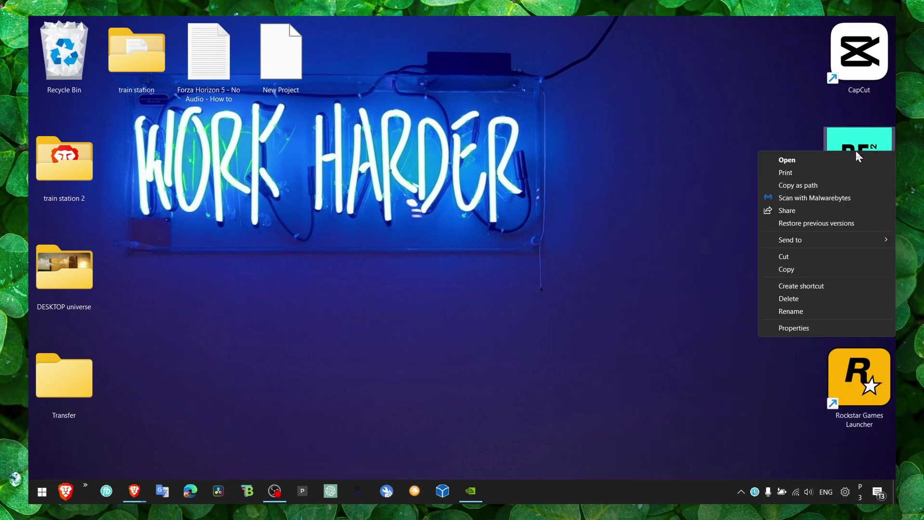
left_click(670, 214)
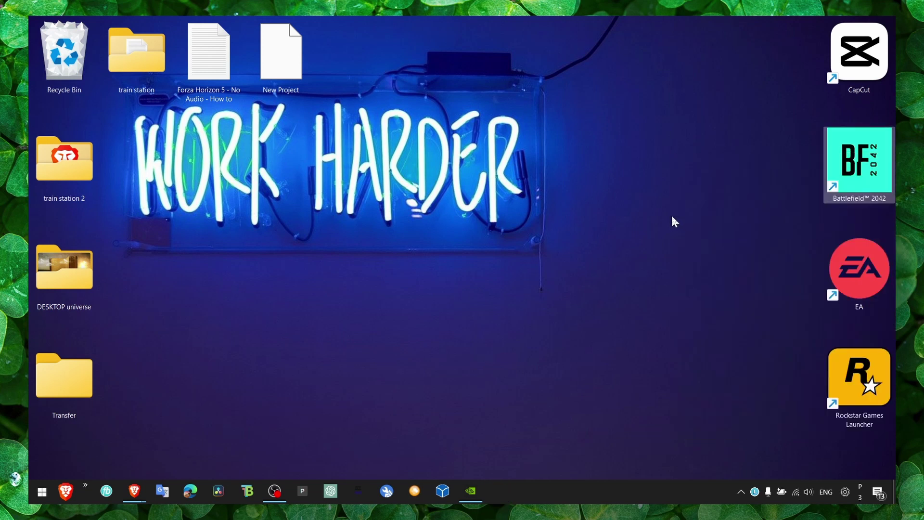
Set the EA shortcut to Windows 8 compatibility mode, no fullscreen optimizations, run as administrator.
right_click(866, 267)
left_click(789, 467)
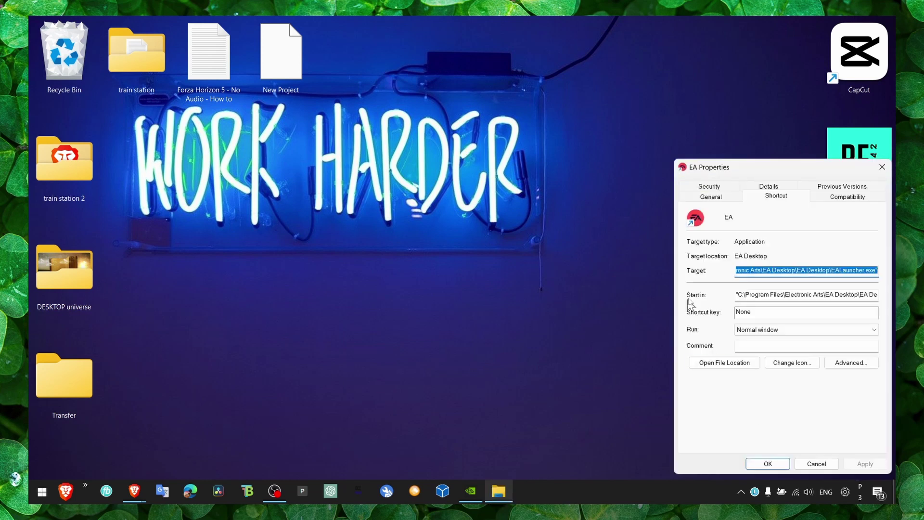
left_click(841, 197)
left_click_drag(808, 169, 604, 135)
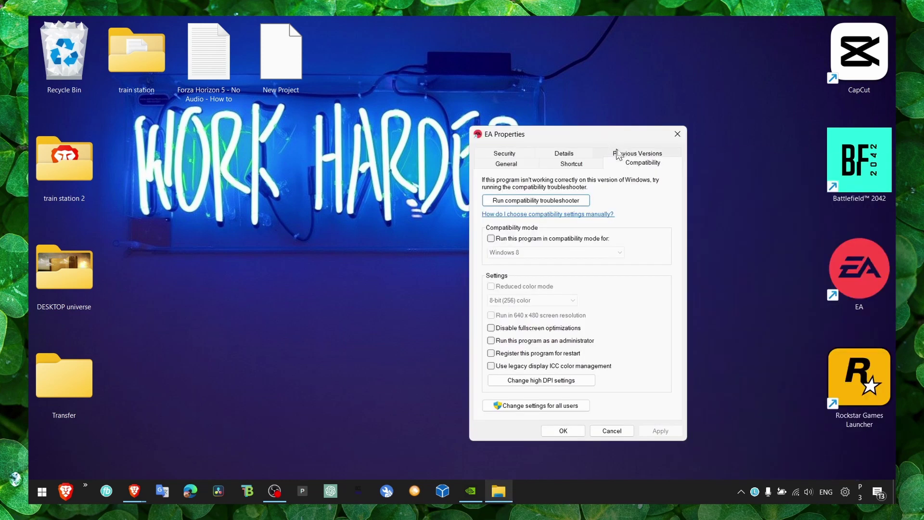
left_click(491, 238)
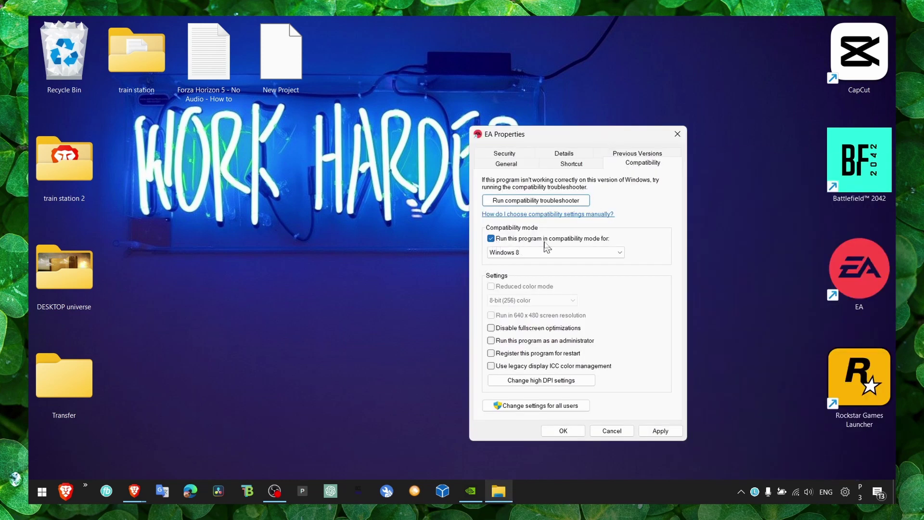
left_click(490, 327)
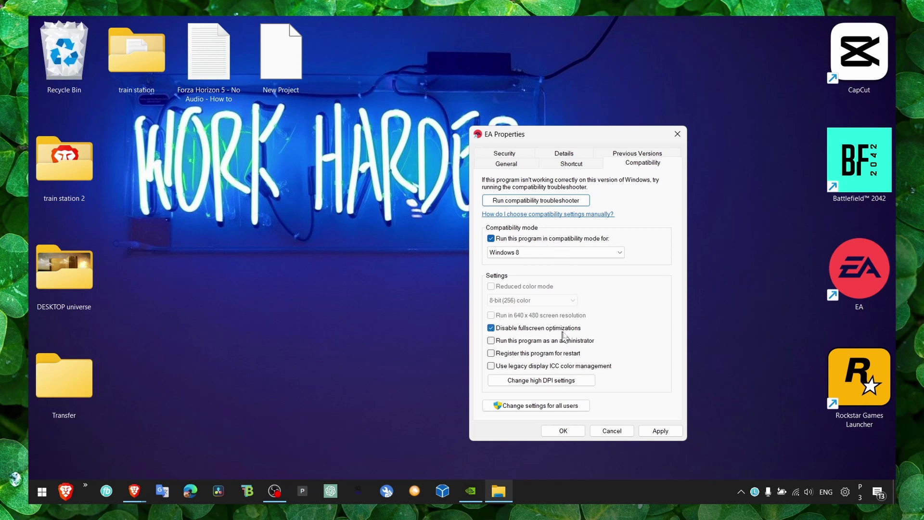
left_click(501, 342)
left_click(569, 432)
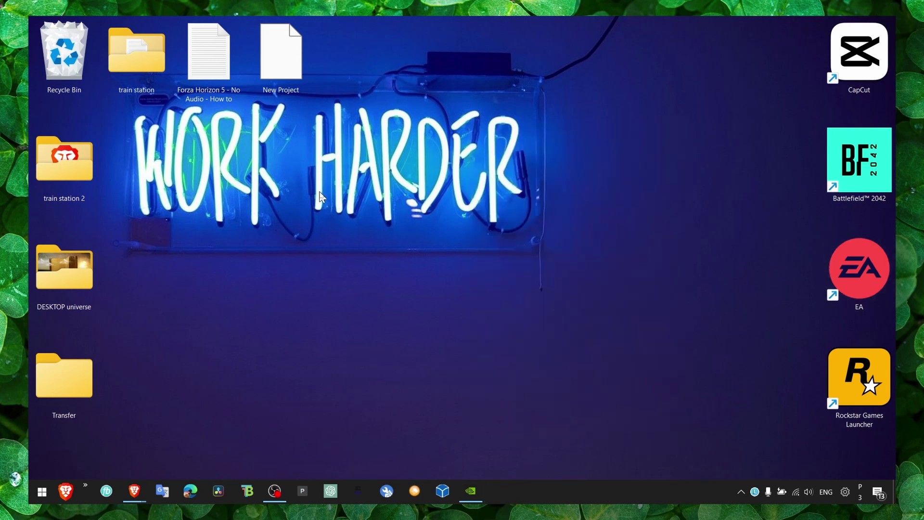
Untick Windows 8 mode, fullscreen optimizations and Run as administrator for the EA shortcut.
right_click(834, 267)
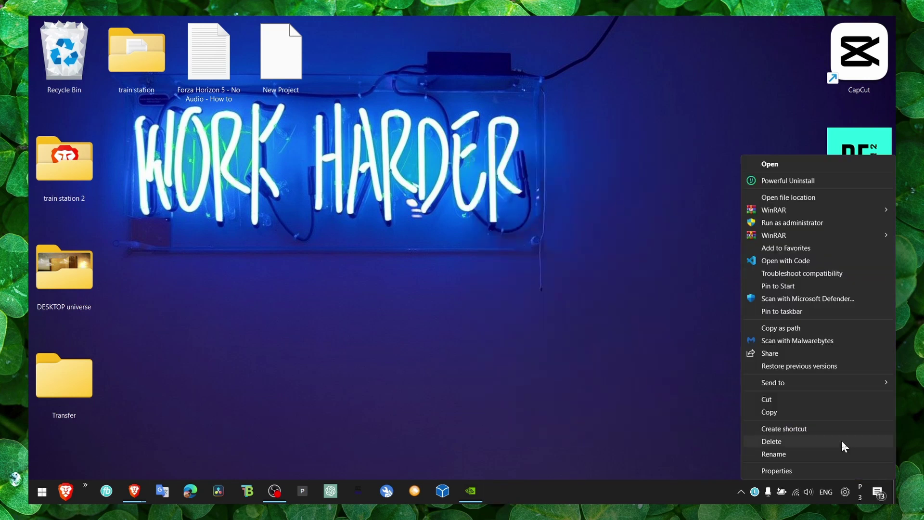
left_click(817, 469)
left_click(846, 196)
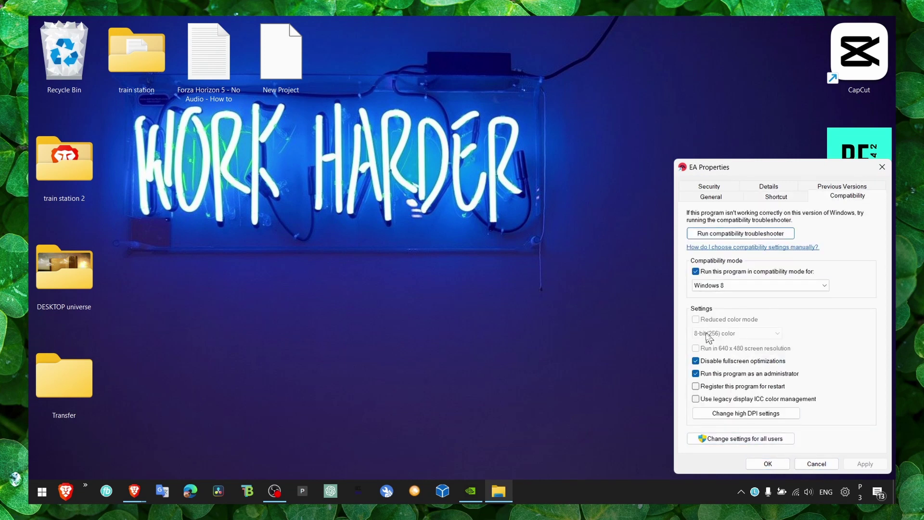
left_click(707, 361)
left_click(708, 374)
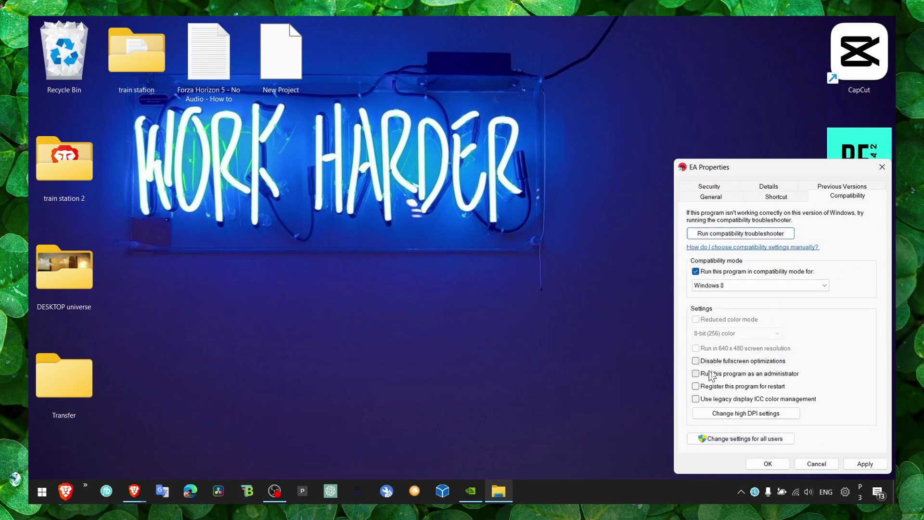
left_click(724, 272)
left_click(861, 469)
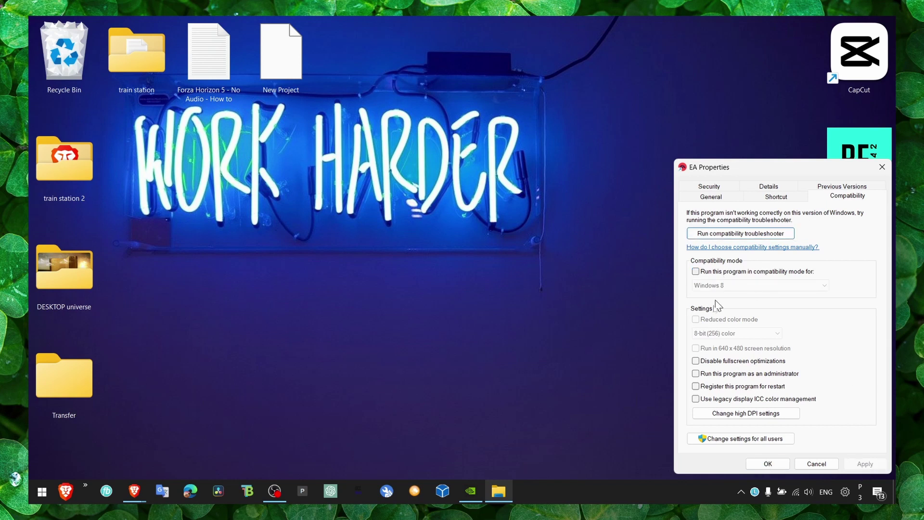
left_click(702, 362)
left_click(696, 361)
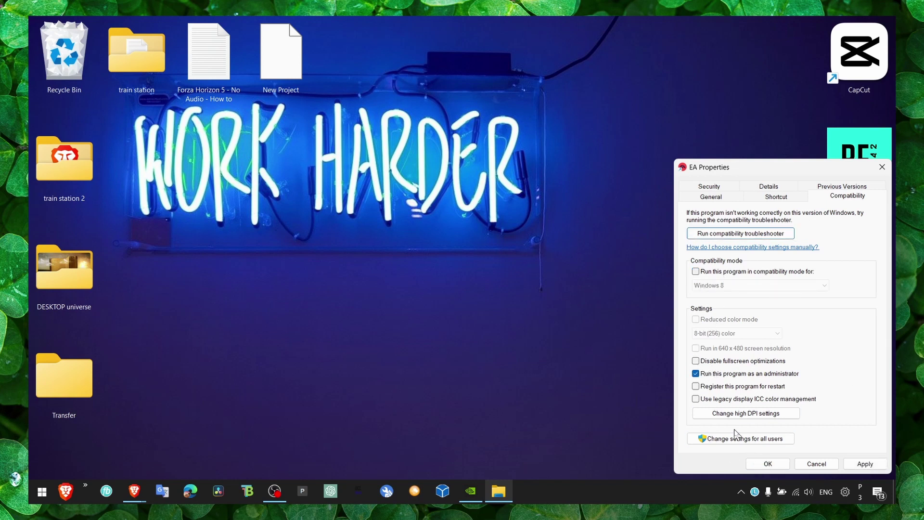
left_click(768, 463)
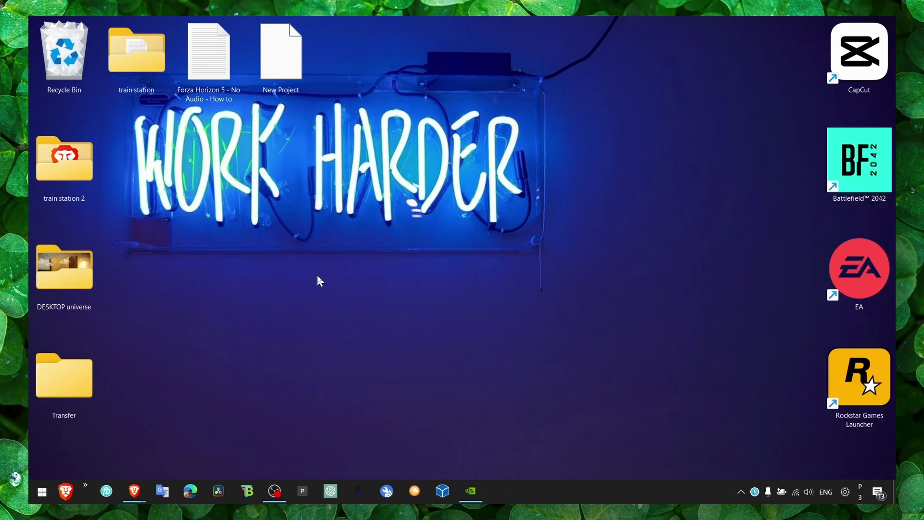